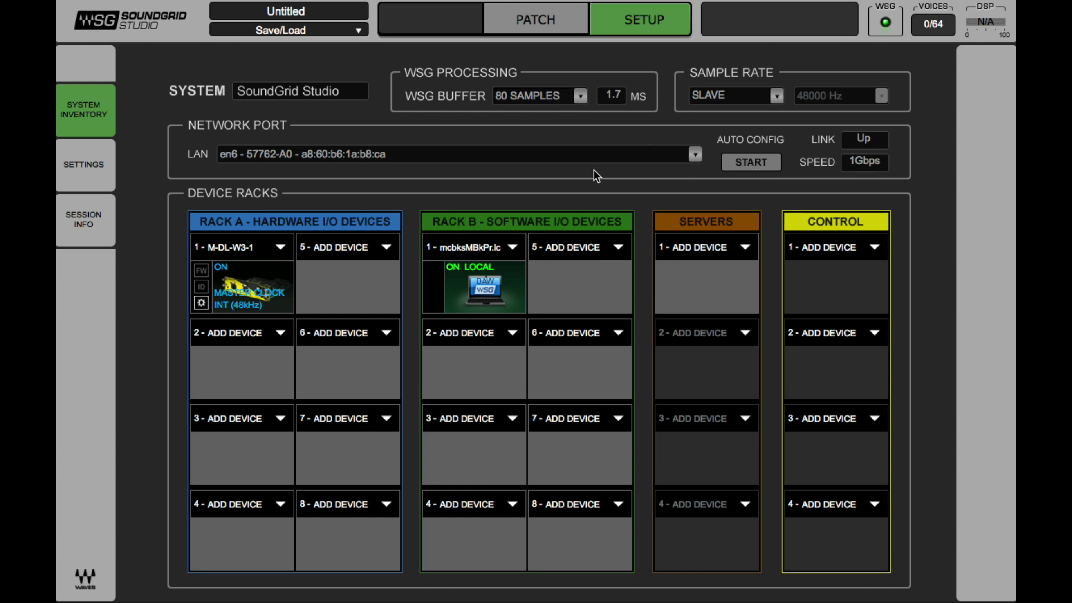
Keep Rack B slot 1's MacBook driver at 128 channels and go to the Patch page
{"action": "left_click", "coordinate": [511, 247]}
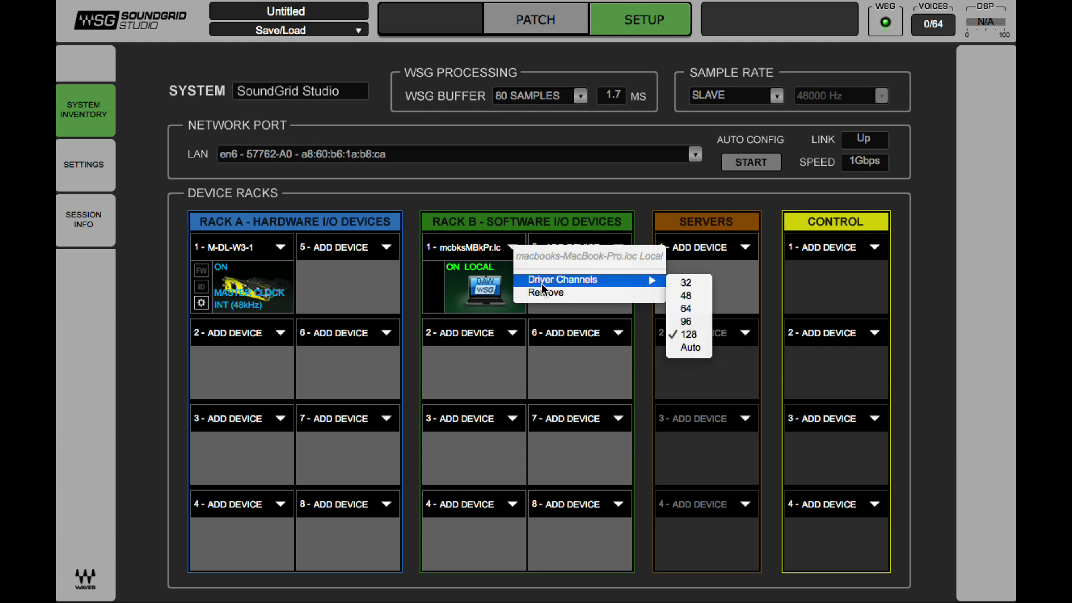
{"action": "mouse_move", "coordinate": [659, 280]}
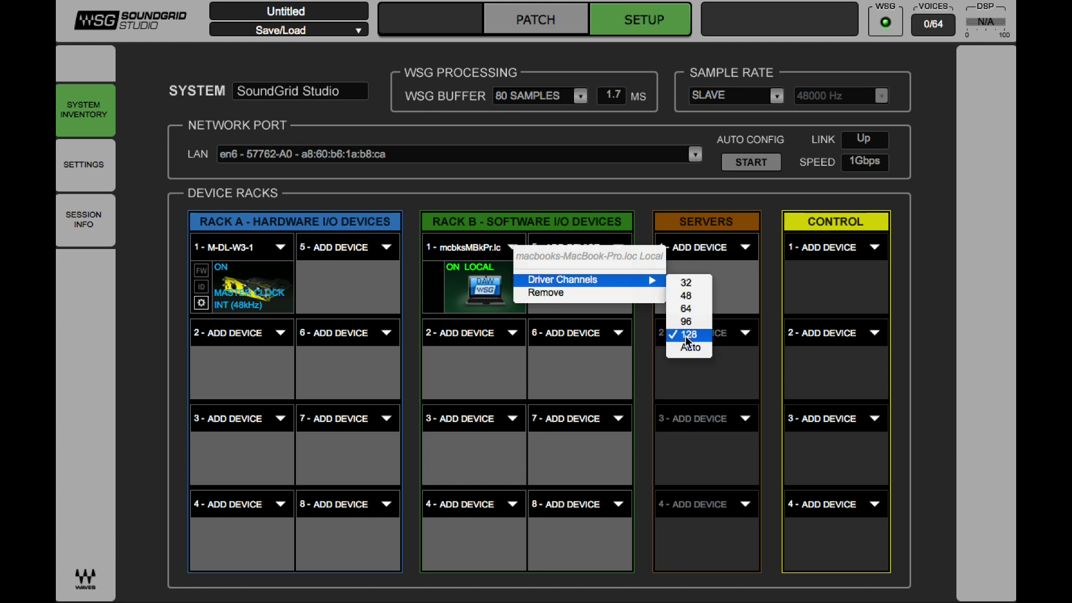
{"action": "left_click", "coordinate": [556, 187]}
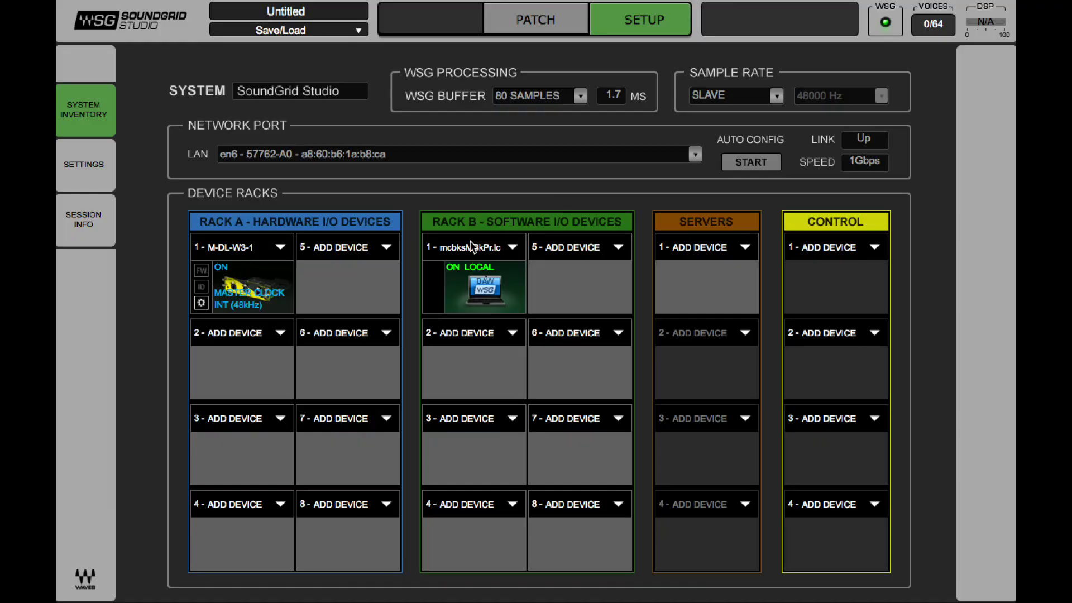
{"action": "left_click", "coordinate": [527, 18]}
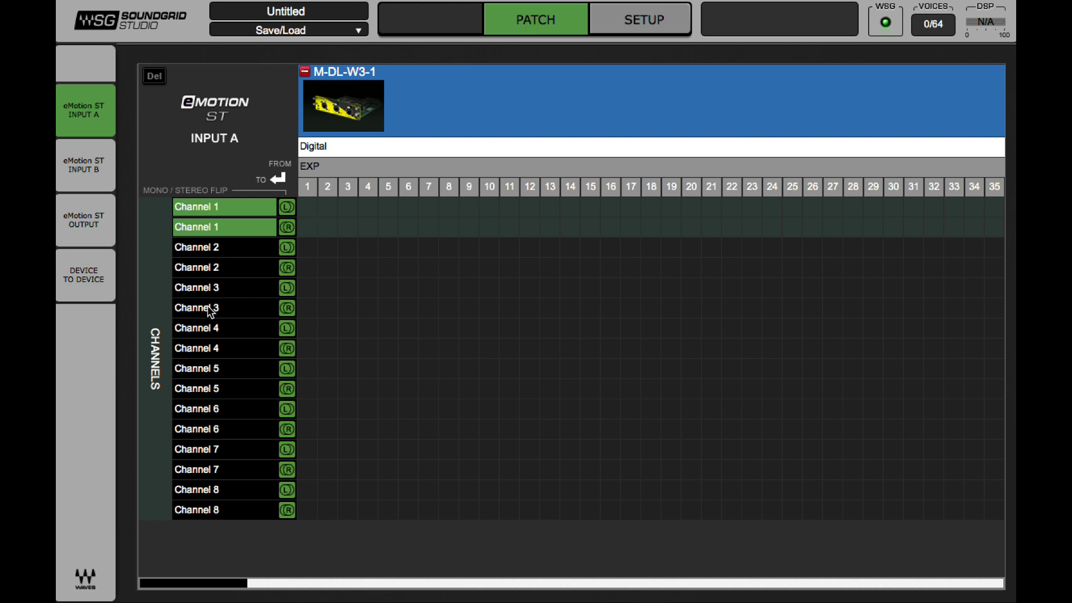
In Device to Device, collapse M-DL-W3-1 columns and check its one-to-one patches into MacBook Core Audio
{"action": "left_click", "coordinate": [85, 279]}
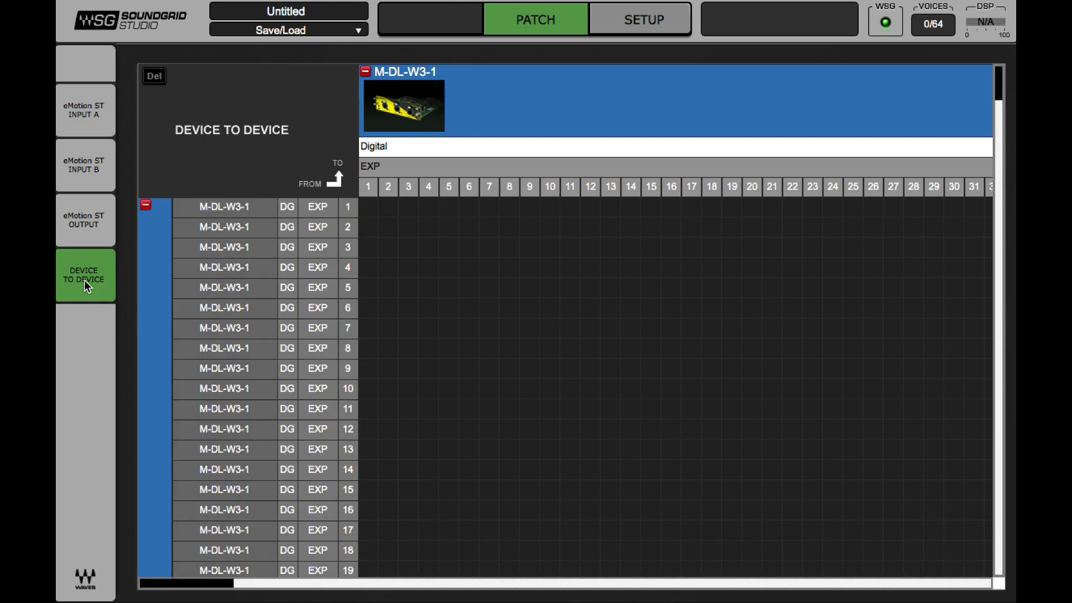
{"action": "left_click", "coordinate": [366, 72]}
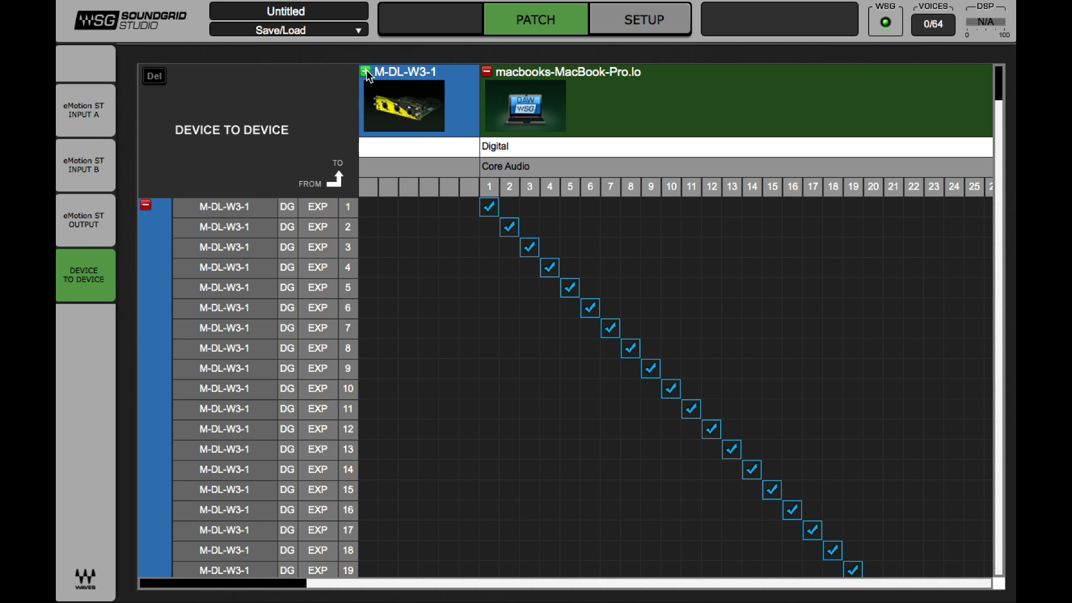
{"action": "scroll", "coordinate": [768, 312], "scroll_direction": "down", "scroll_amount": 5}
{"action": "scroll", "coordinate": [768, 313], "scroll_direction": "right", "scroll_amount": 5}
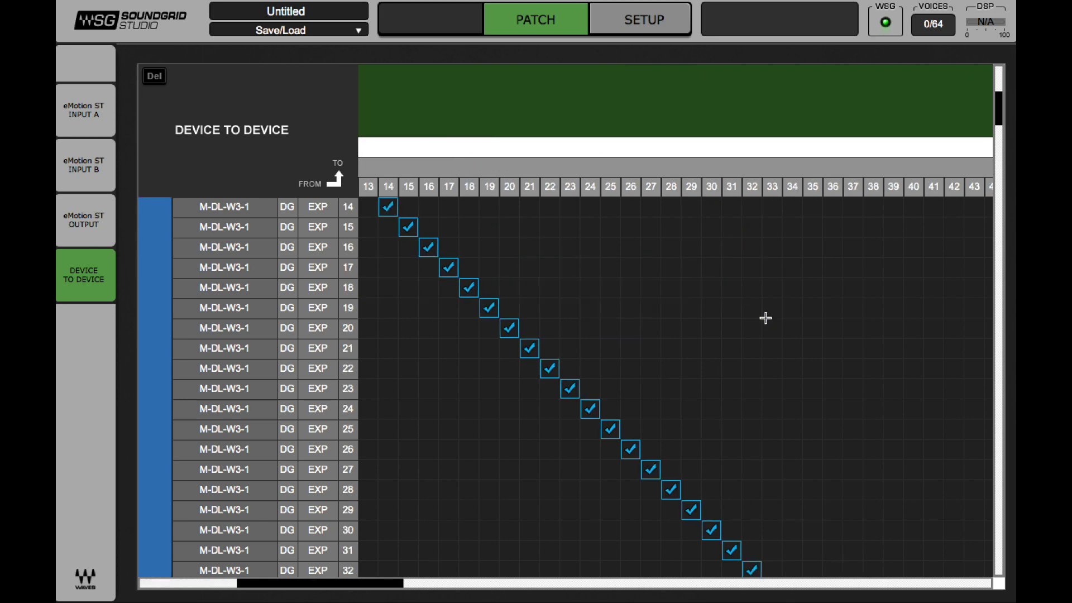
{"action": "scroll", "coordinate": [766, 318], "scroll_direction": "down", "scroll_amount": 20}
{"action": "scroll", "coordinate": [766, 318], "scroll_direction": "right", "scroll_amount": 10}
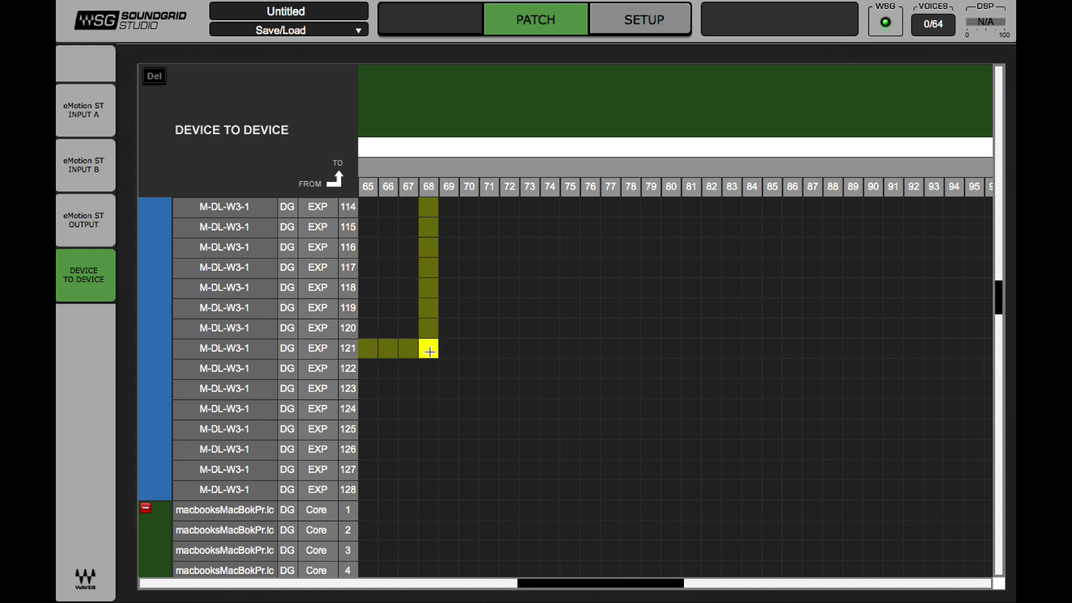
{"action": "scroll", "coordinate": [430, 351], "scroll_direction": "up", "scroll_amount": 20}
{"action": "scroll", "coordinate": [429, 351], "scroll_direction": "left", "scroll_amount": 7}
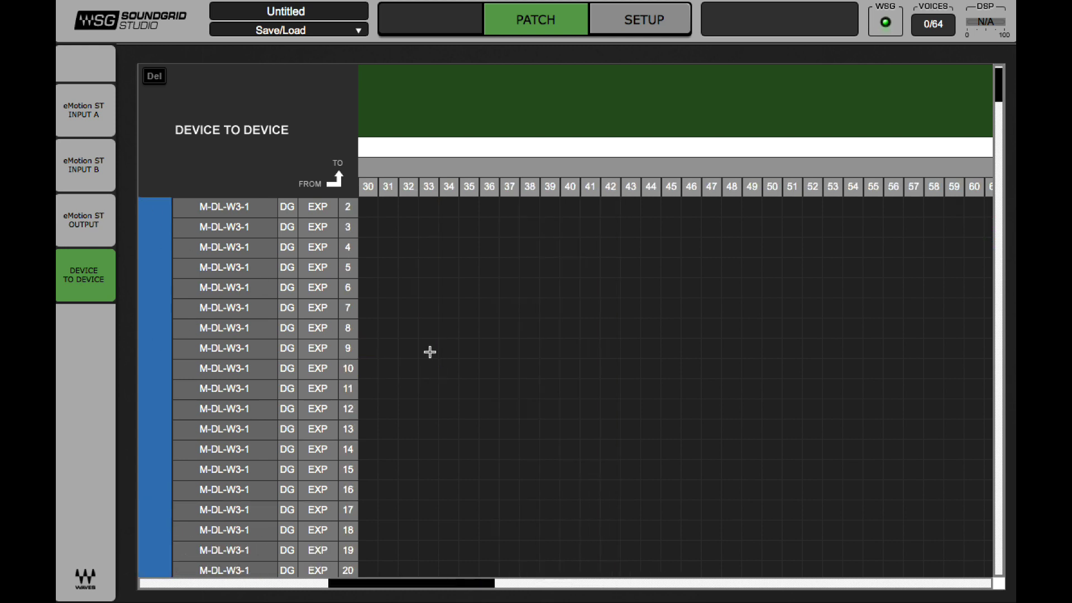
{"action": "scroll", "coordinate": [430, 351], "scroll_direction": "left", "scroll_amount": 7}
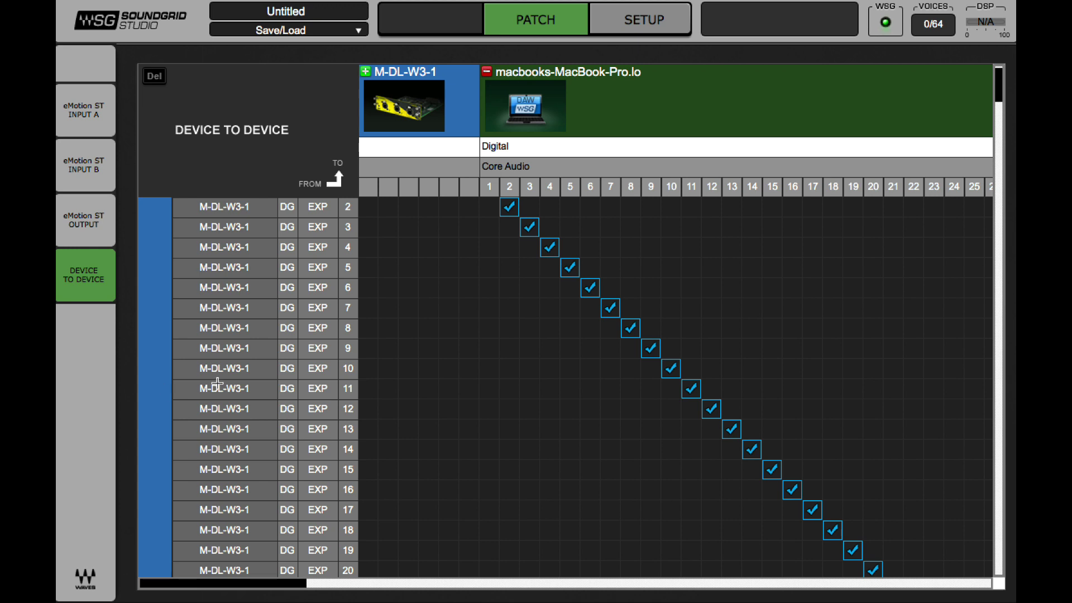
{"action": "scroll", "coordinate": [221, 384], "scroll_direction": "up", "scroll_amount": 1}
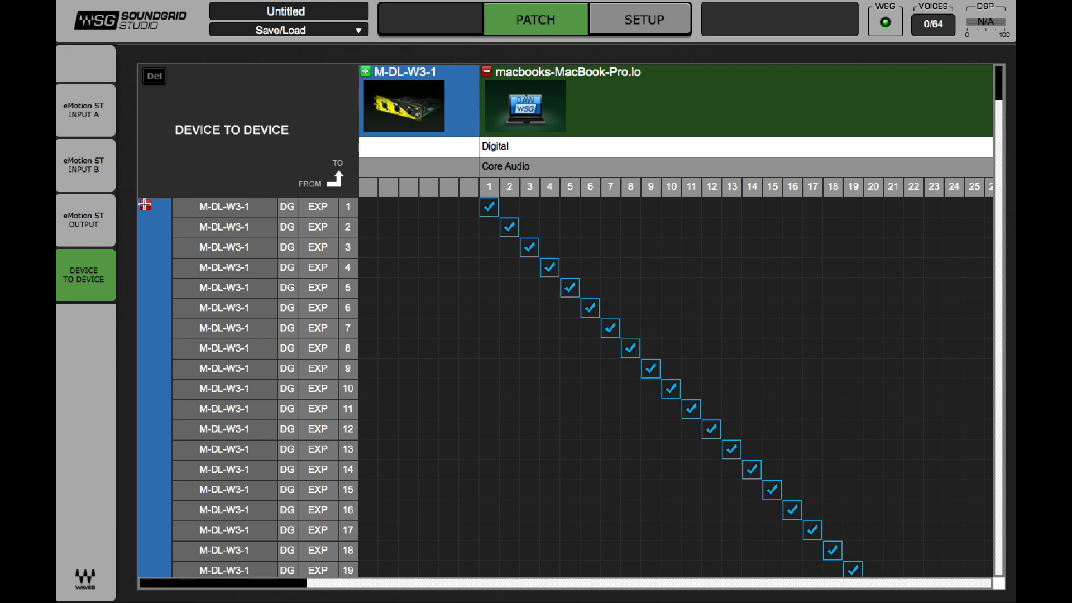
Collapse the M-DL-W3-1 rows and expand its columns to check MacBook-to-card one-to-one patches
{"action": "left_click", "coordinate": [145, 205]}
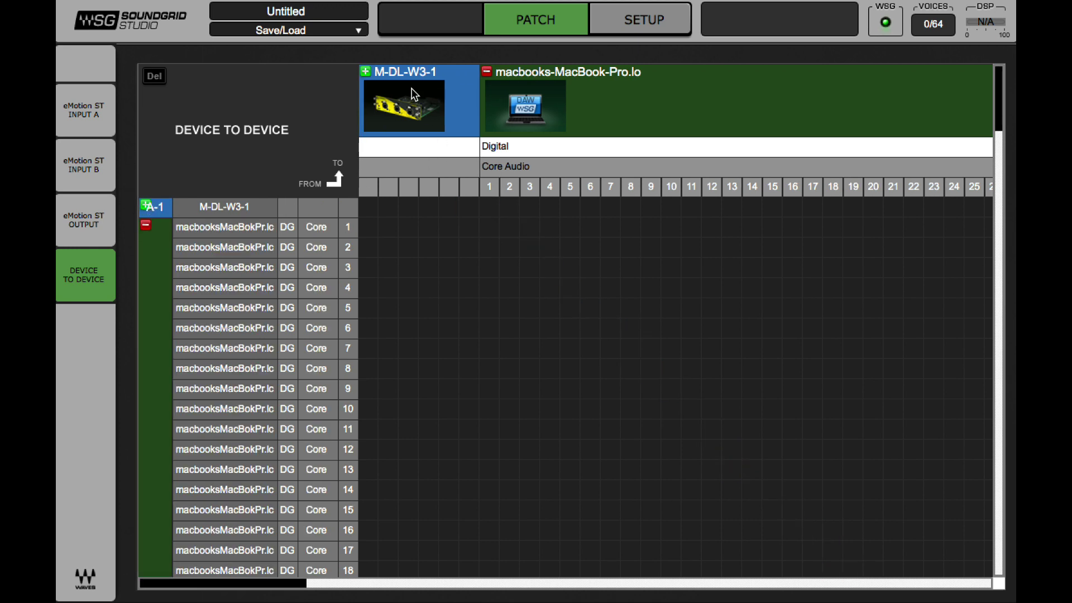
{"action": "left_click", "coordinate": [365, 71]}
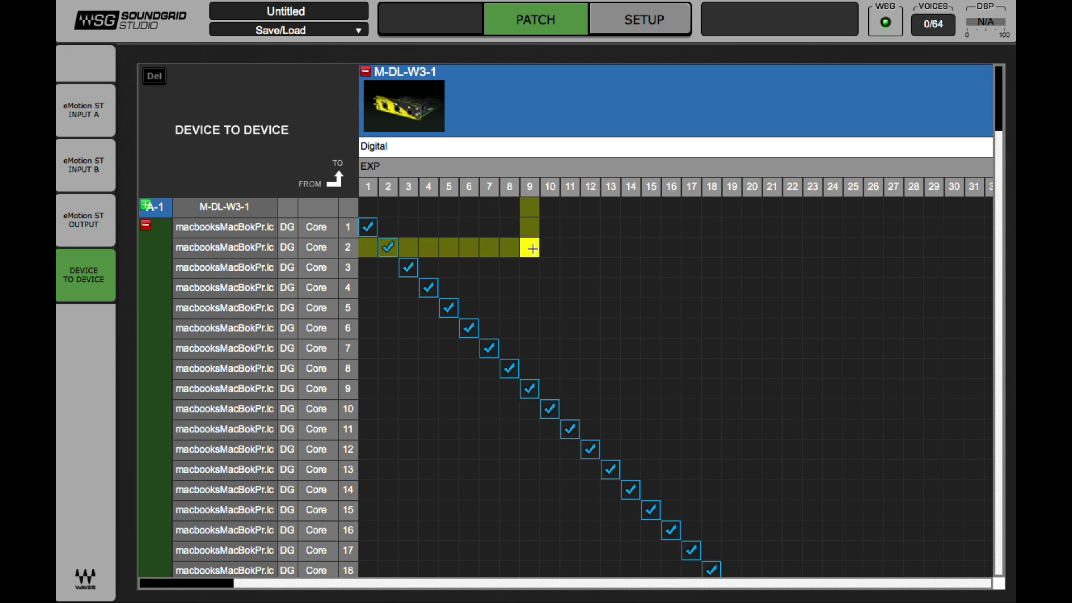
{"action": "scroll", "coordinate": [558, 267], "scroll_direction": "down", "scroll_amount": 12}
{"action": "scroll", "coordinate": [558, 267], "scroll_direction": "right", "scroll_amount": 15}
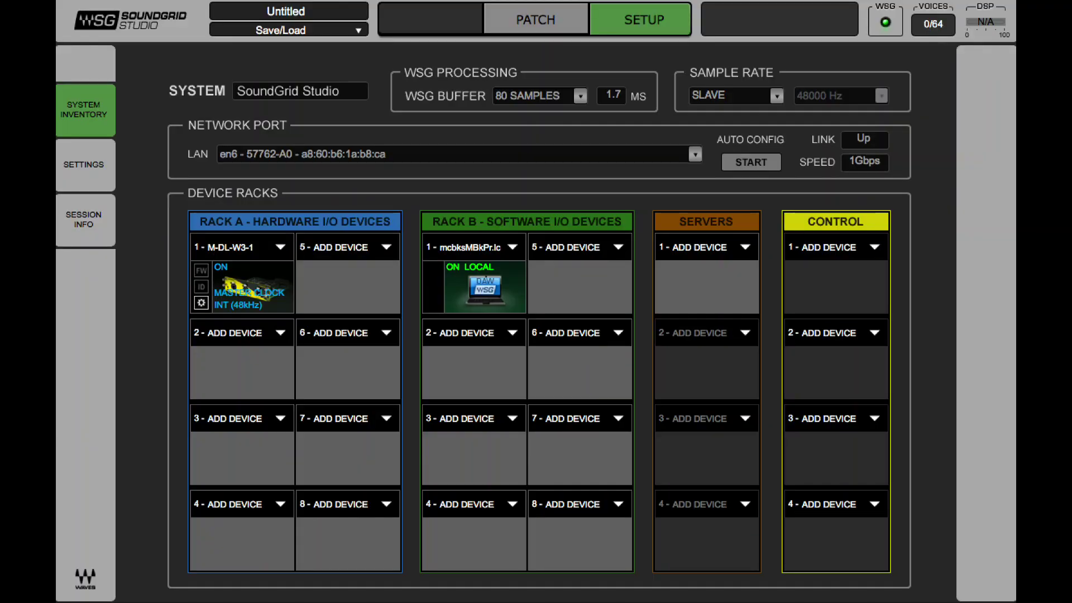
Check Thunderbolt Ethernet 2's manual IPv4 address 192.168.2.40 in Network Preferences, then quit them
{"action": "left_click", "coordinate": [885, 0]}
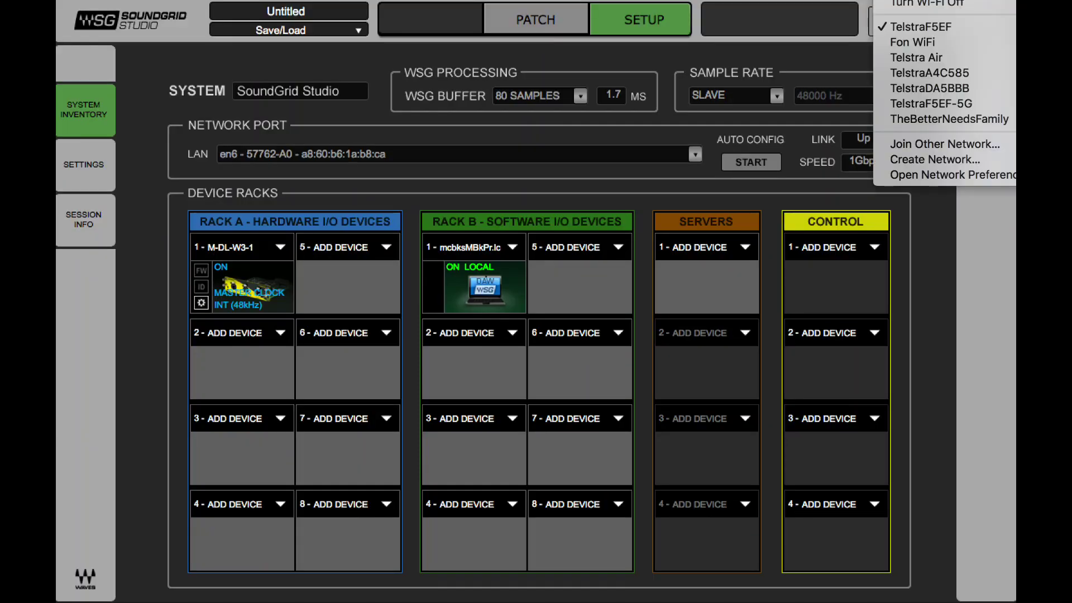
{"action": "left_click", "coordinate": [885, 173]}
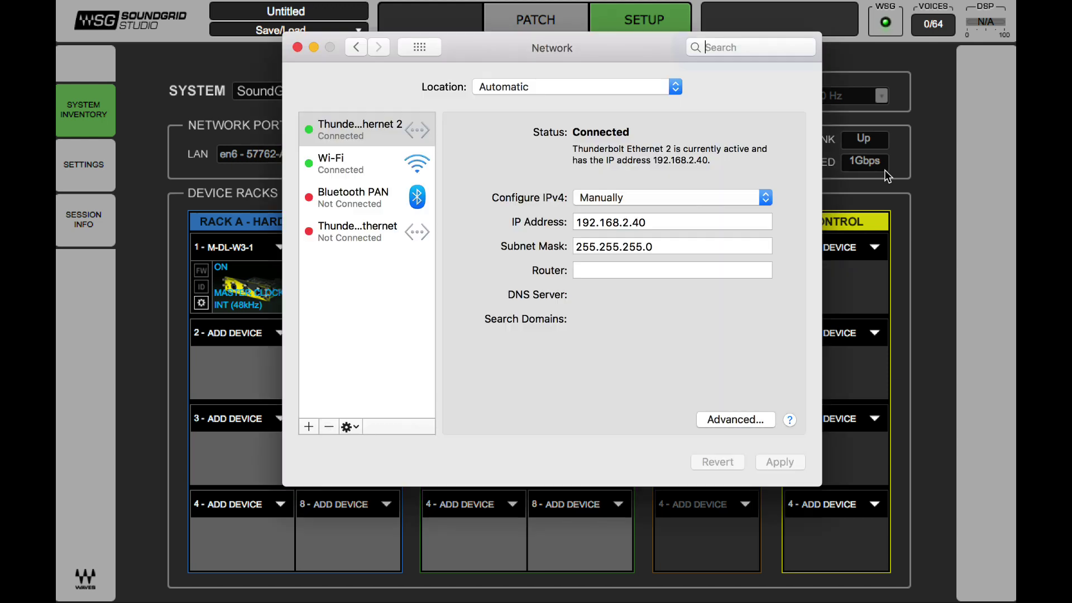
{"action": "left_click", "coordinate": [378, 133]}
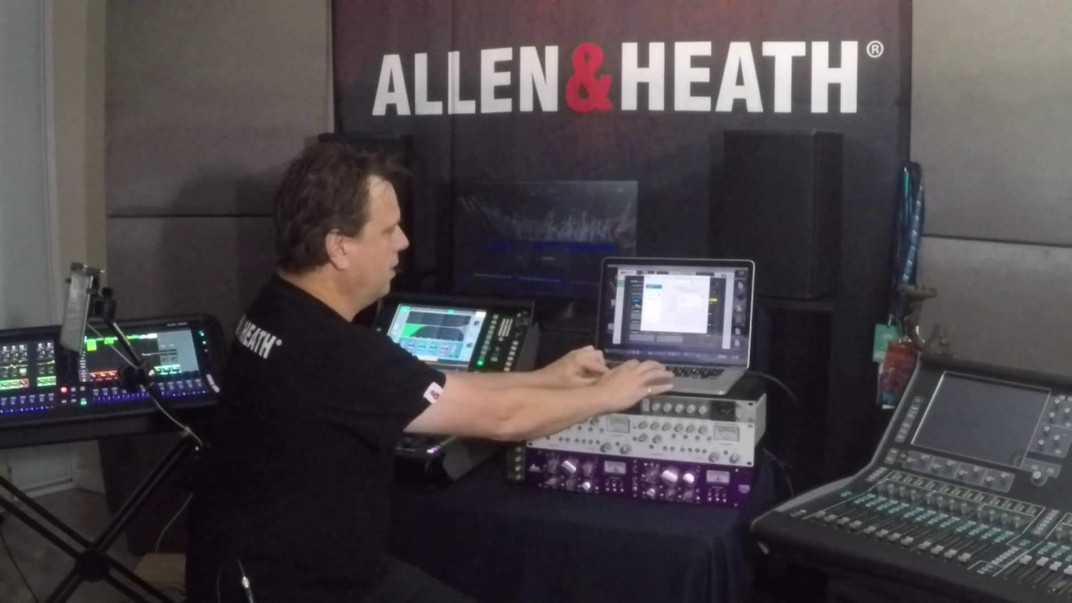
{"action": "key", "text": "super+q"}
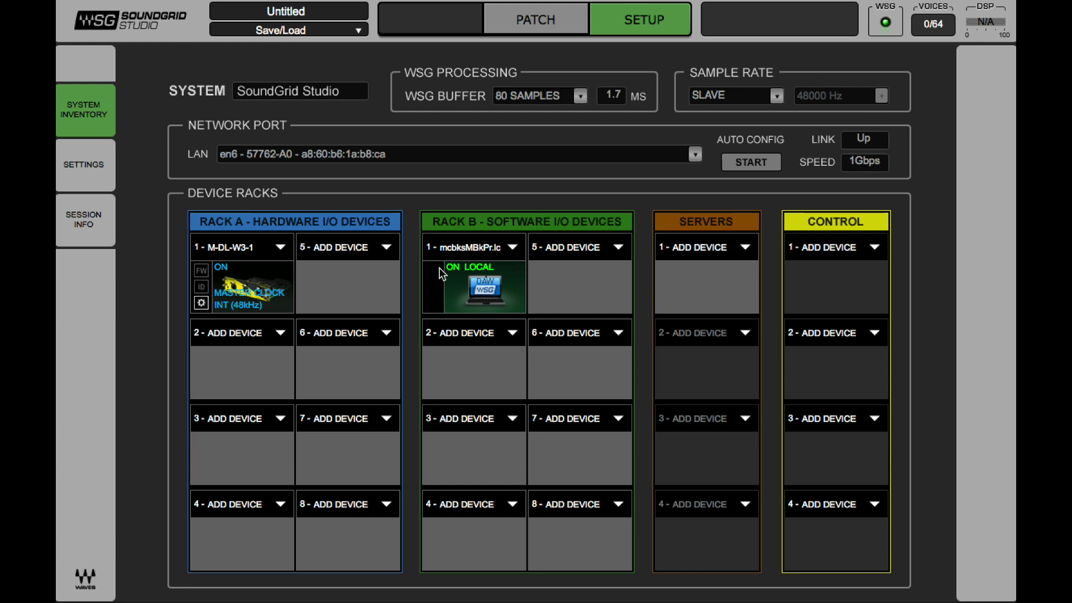
Verify M-DL-W3-1's clock is Internal at 48 kHz, then close its settings window
{"action": "left_click", "coordinate": [201, 304]}
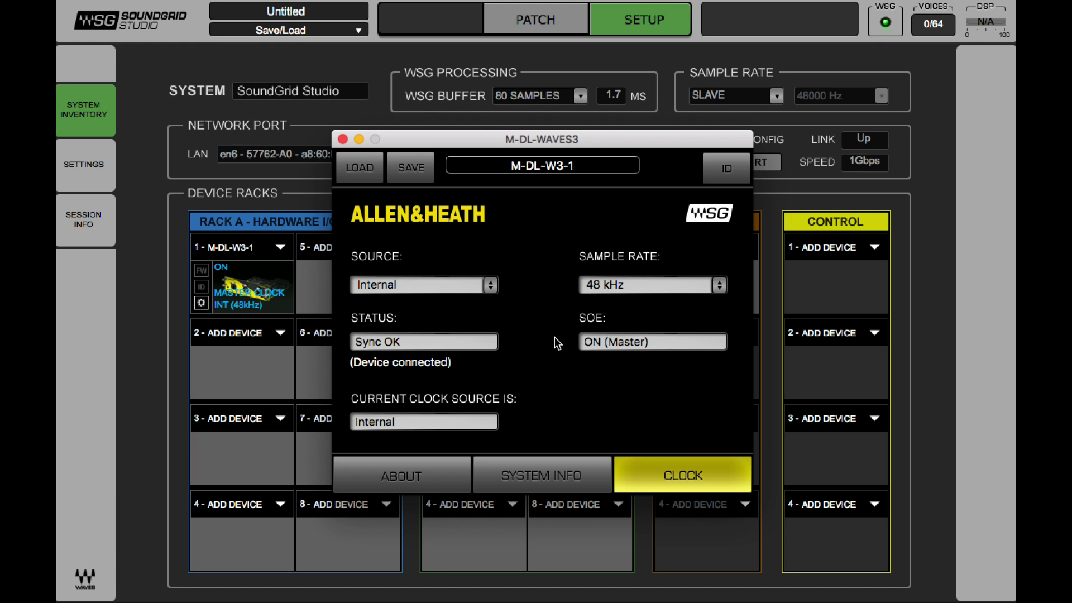
{"action": "left_click", "coordinate": [444, 289]}
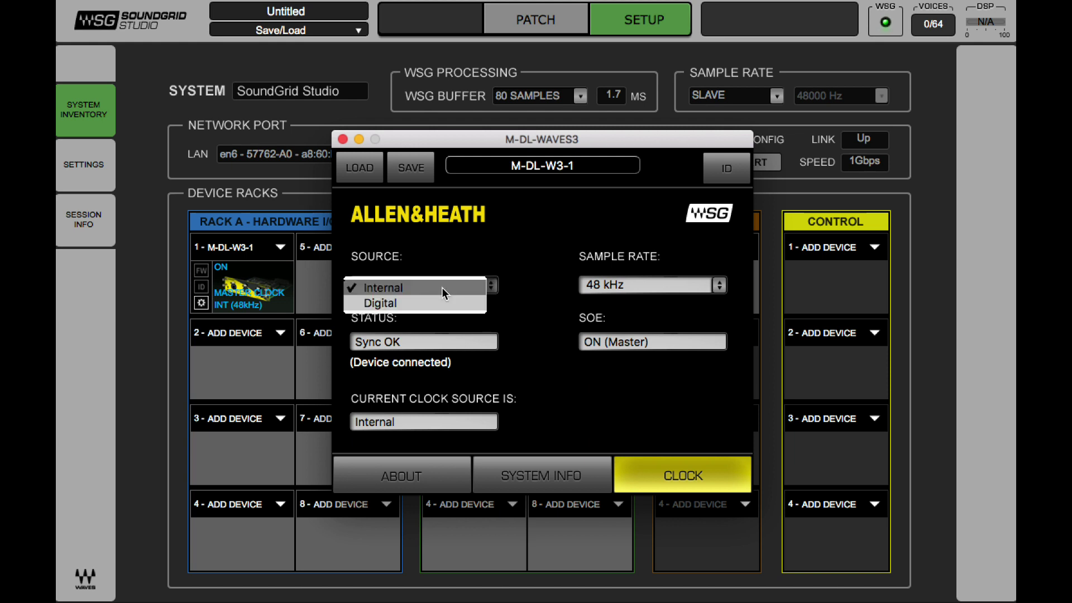
{"action": "left_click", "coordinate": [512, 250]}
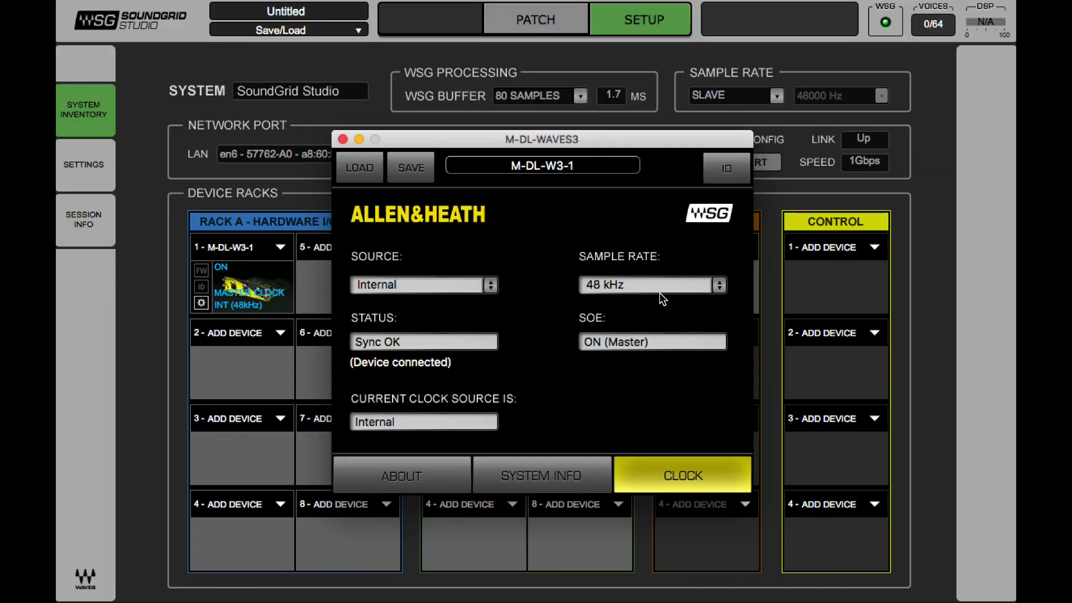
{"action": "left_click", "coordinate": [358, 139]}
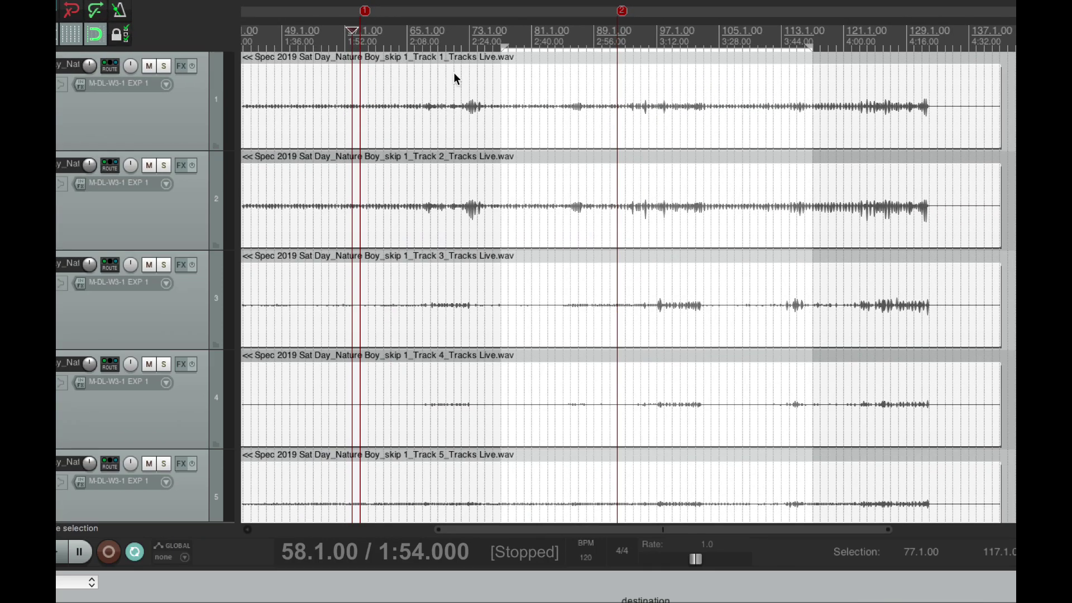
Move the REAPER edit cursor to marker 1 at 59.1.00
{"action": "left_click", "coordinate": [360, 31]}
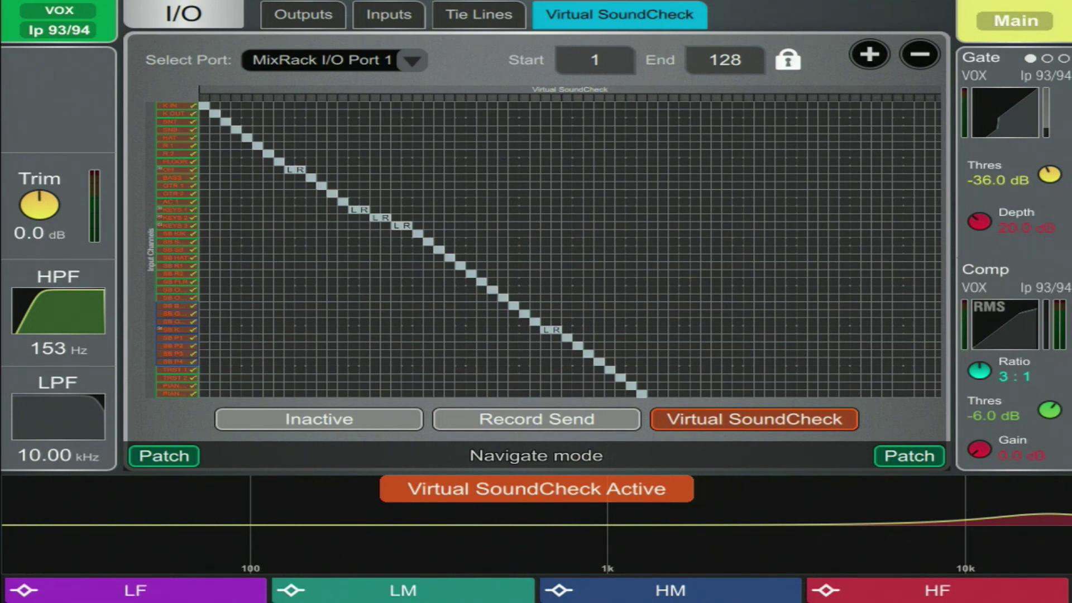
Switch dLive inputs from Inactive to Record Send, then to Virtual SoundCheck, confirming each change
{"action": "left_click", "coordinate": [319, 419]}
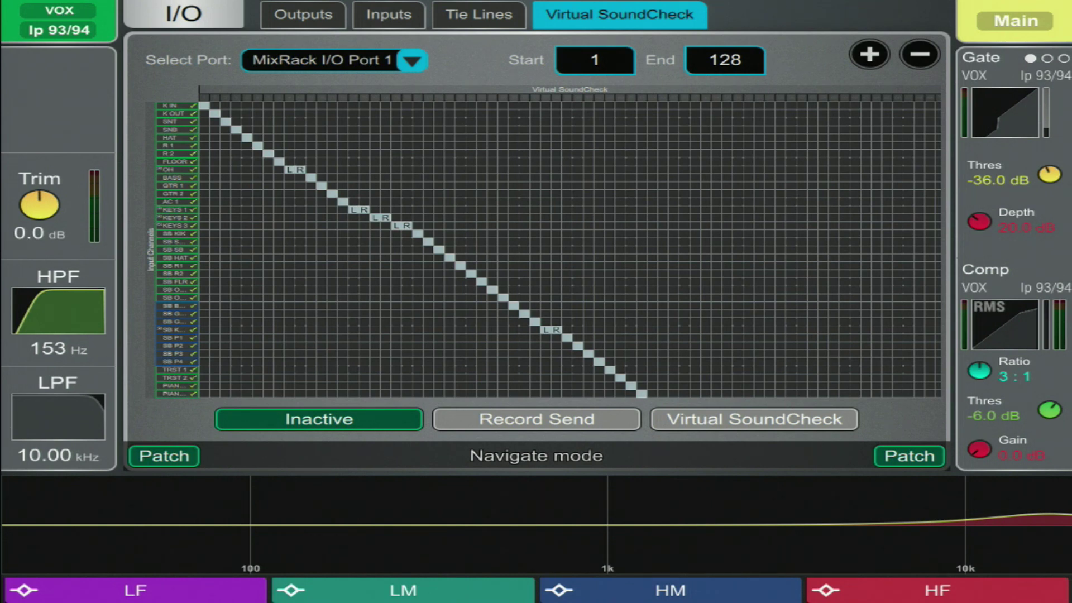
{"action": "left_click", "coordinate": [412, 60]}
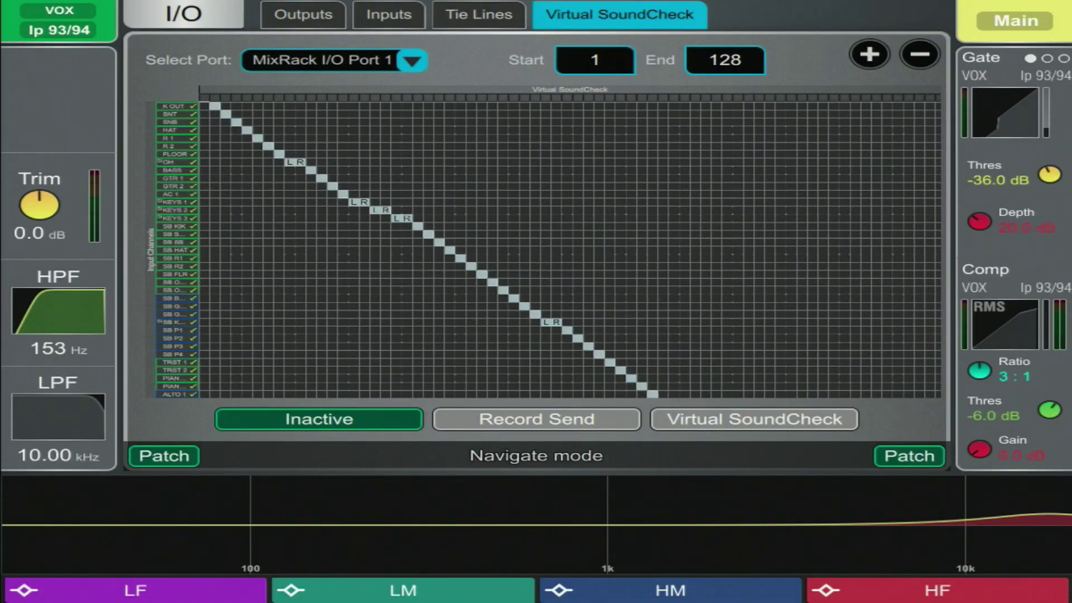
{"action": "left_click", "coordinate": [536, 419]}
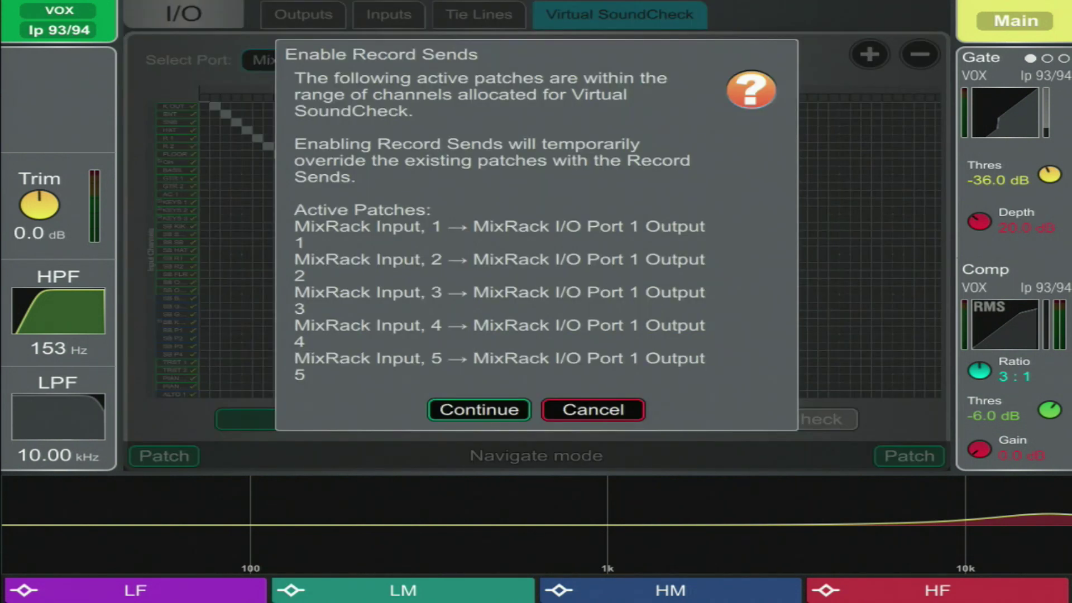
{"action": "left_click", "coordinate": [479, 410]}
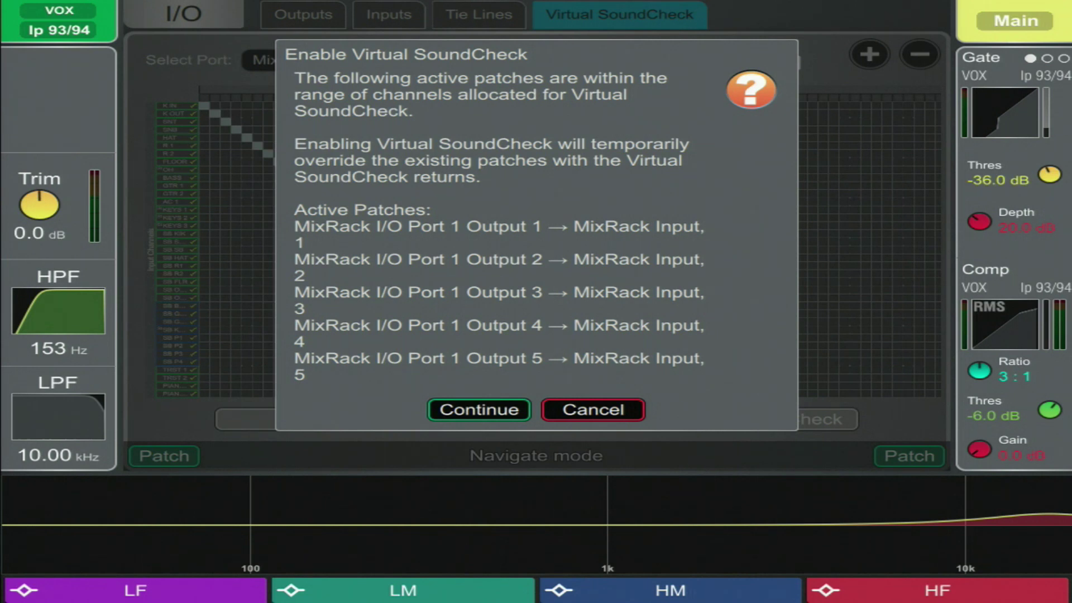
{"action": "left_click", "coordinate": [479, 410]}
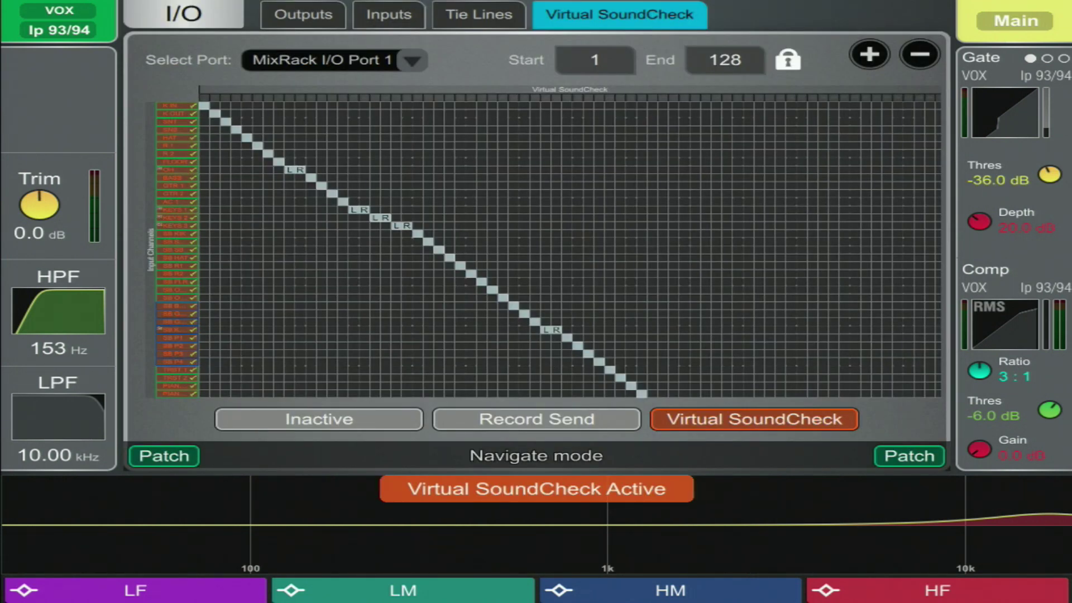